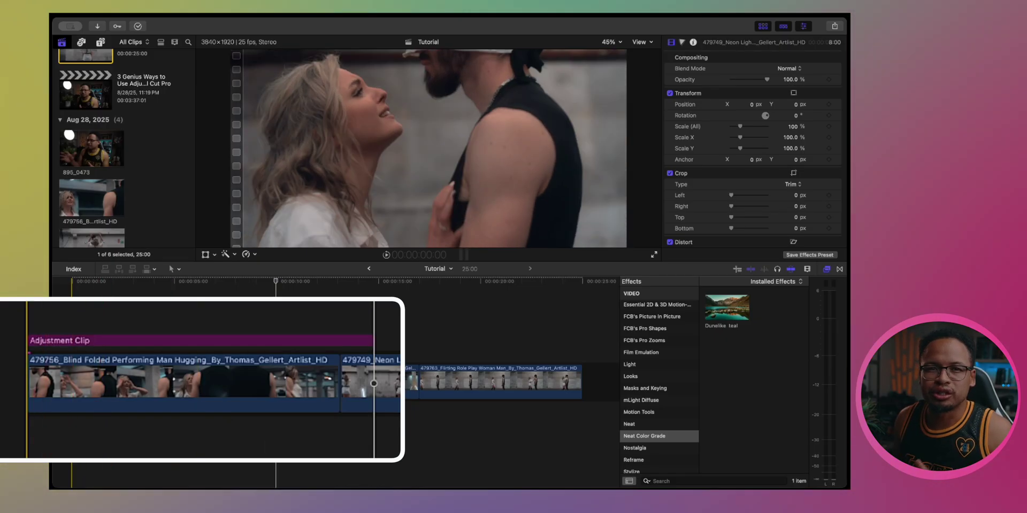
Extend the adjustment clip over all three clips and apply the Dunelike teal look to it
left_click_drag(278, 357, 513, 358)
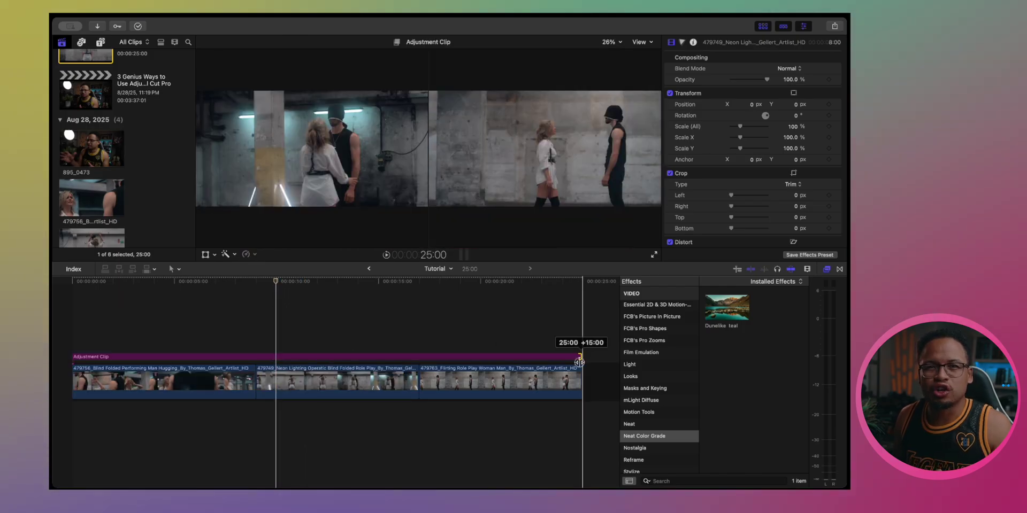
left_click(726, 307)
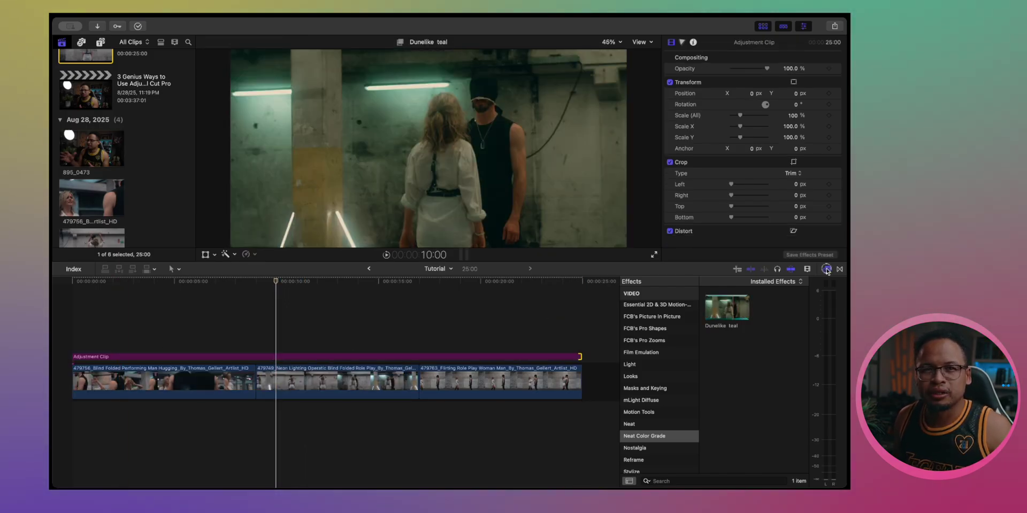
left_click(768, 318)
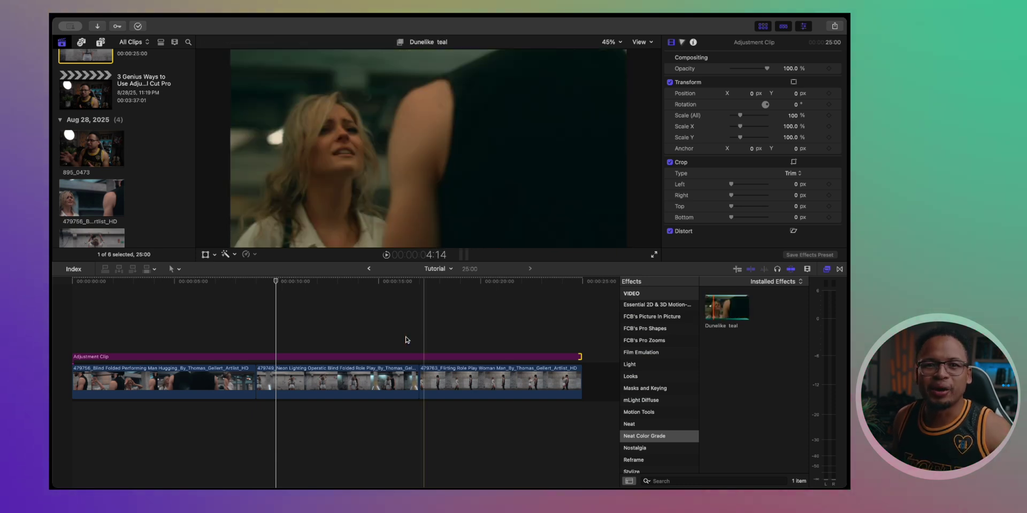
left_click(406, 357)
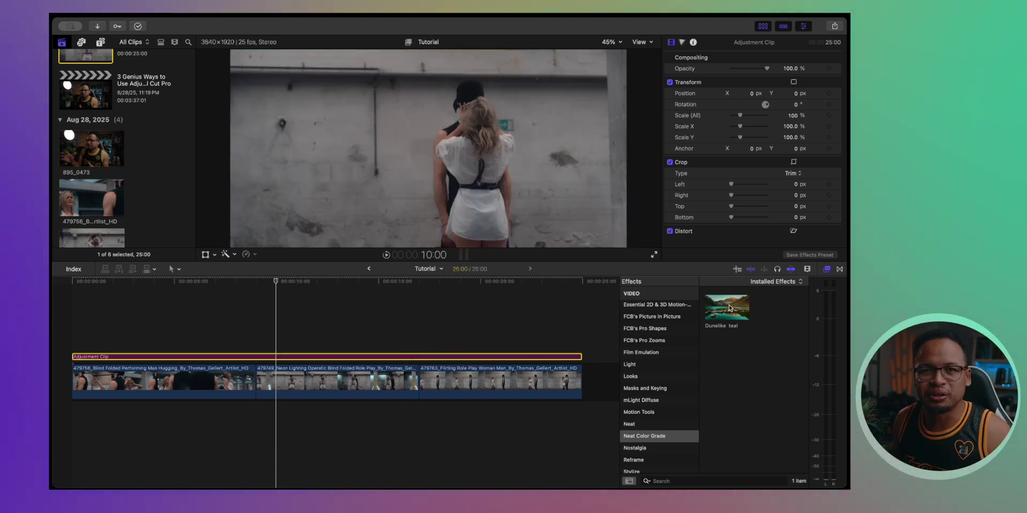
double_click(729, 308)
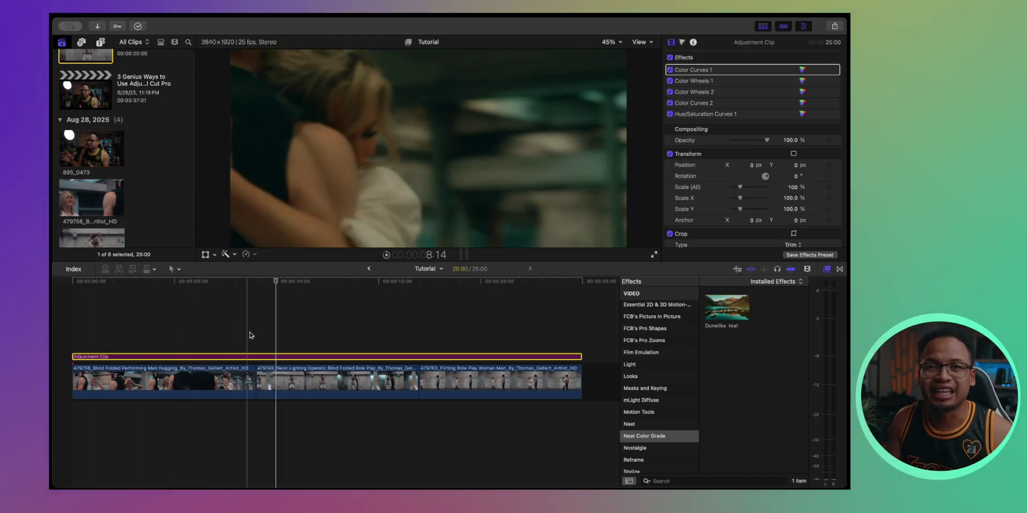
left_click(309, 332)
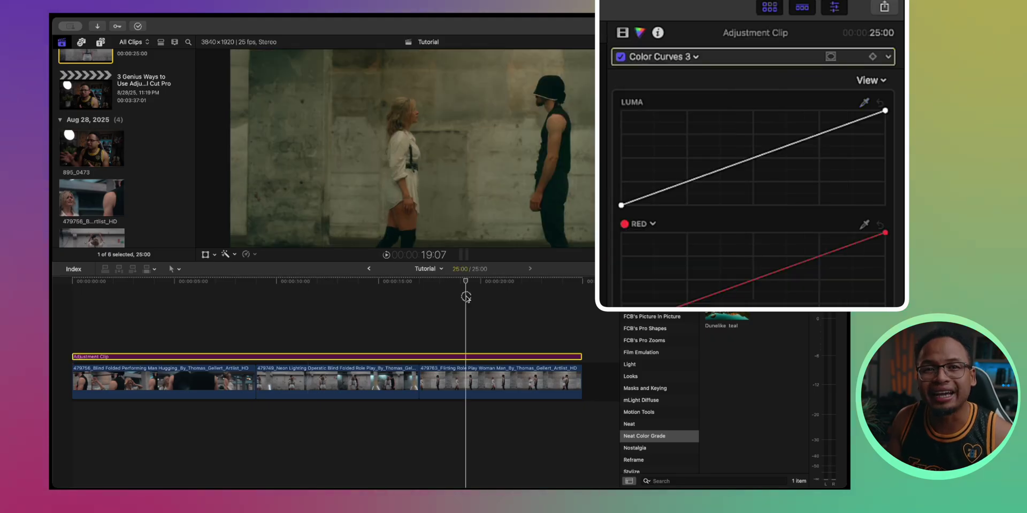
Add points to the Color Curves 3 luma curve and raise its middle point to brighten midtones
left_click(684, 179)
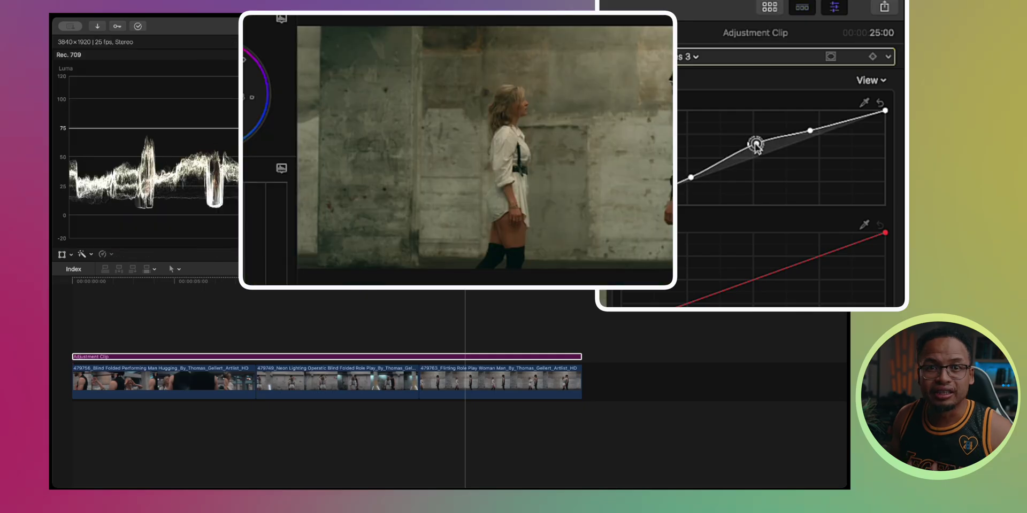
left_click_drag(755, 145, 752, 141)
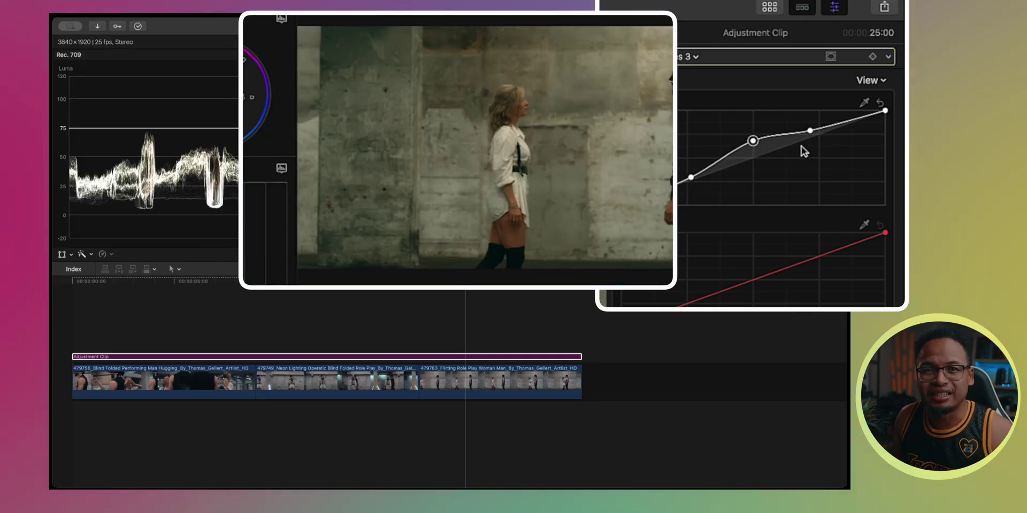
left_click_drag(753, 140, 747, 134)
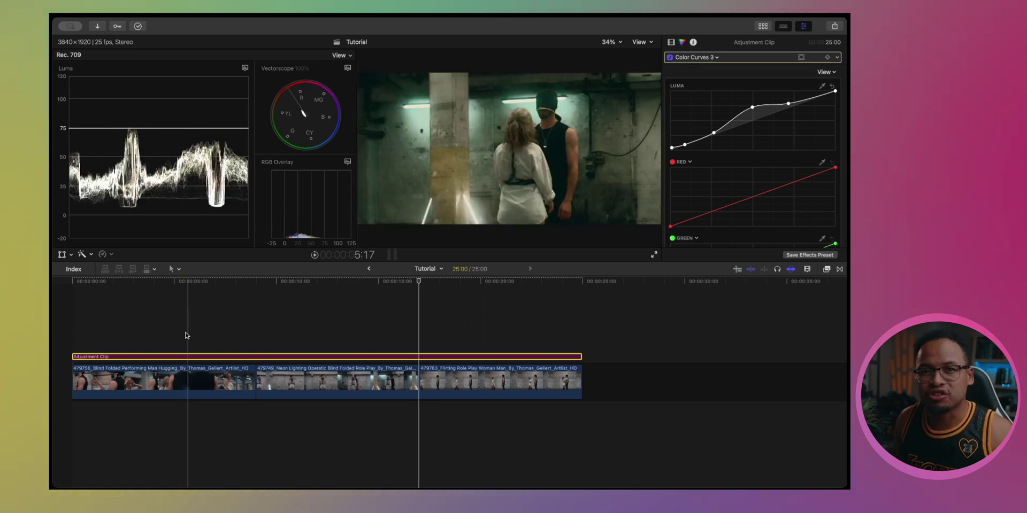
Select the three adjustment clips in turn and switch the first one to the Color Wheels 2 correction
left_click(319, 332)
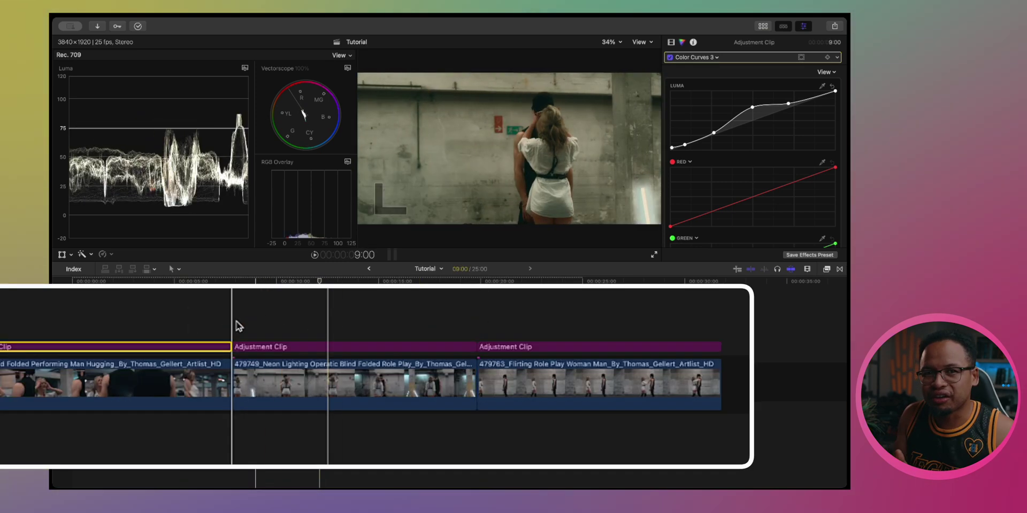
left_click(275, 347)
left_click(596, 348)
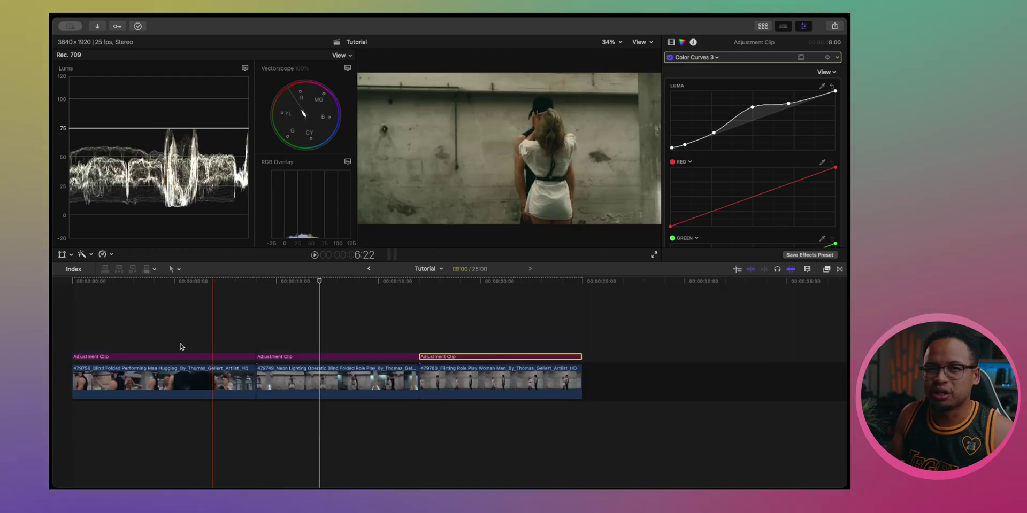
left_click(209, 354)
left_click(710, 57)
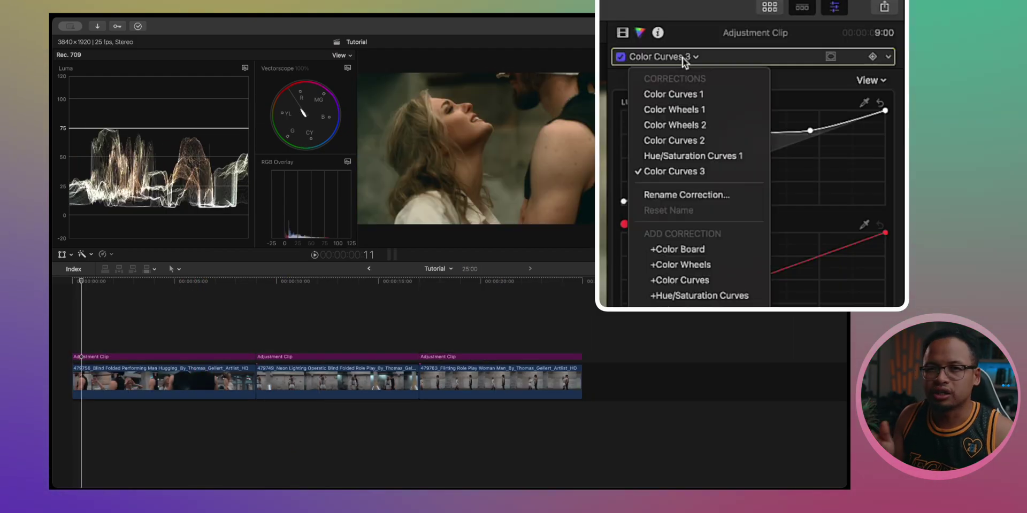
left_click(698, 129)
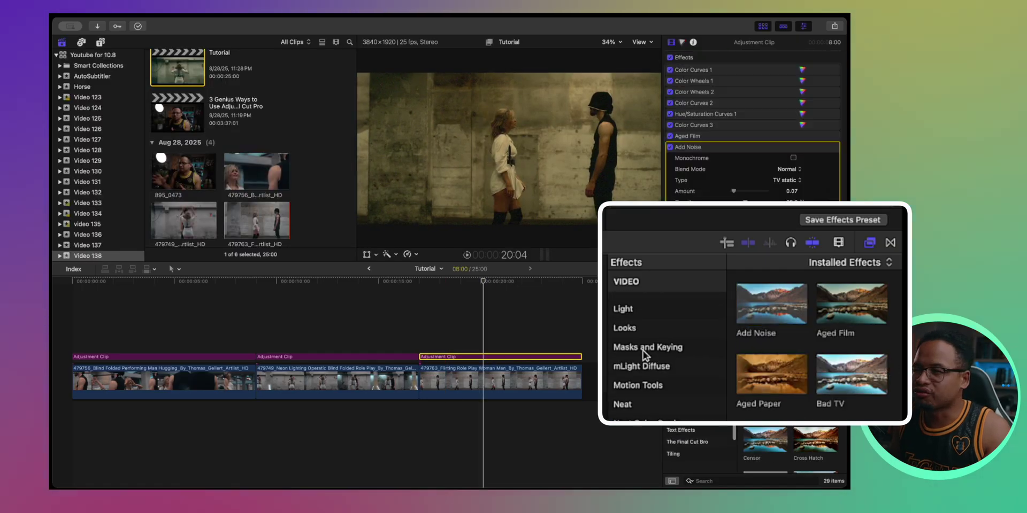
Apply Dehancer Pro v7 to the last adjustment clip with the Kodak Portra 160 profile and 50s TV off
left_click(631, 328)
scroll(666, 363, "up", 5)
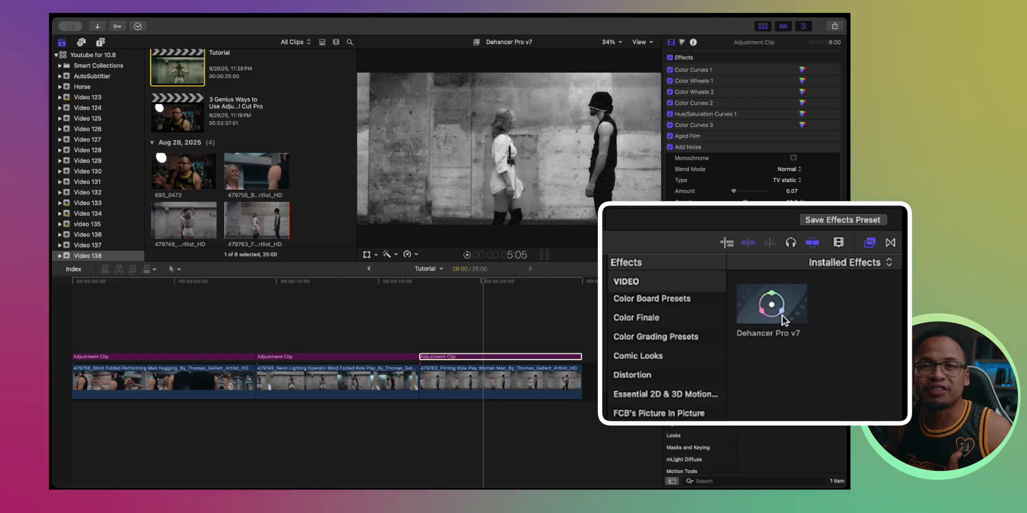
double_click(778, 313)
scroll(796, 191, "down", 3)
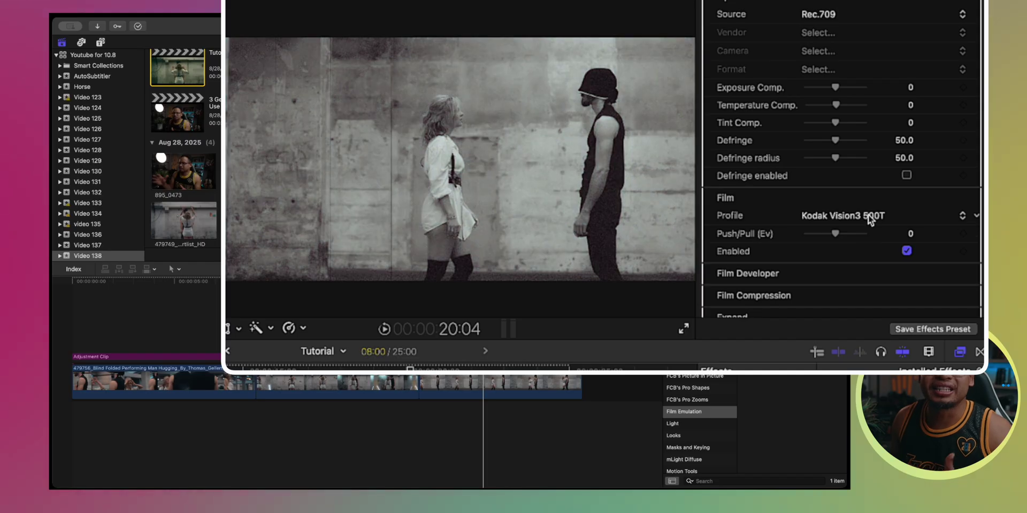
key("Down")
key("Down")
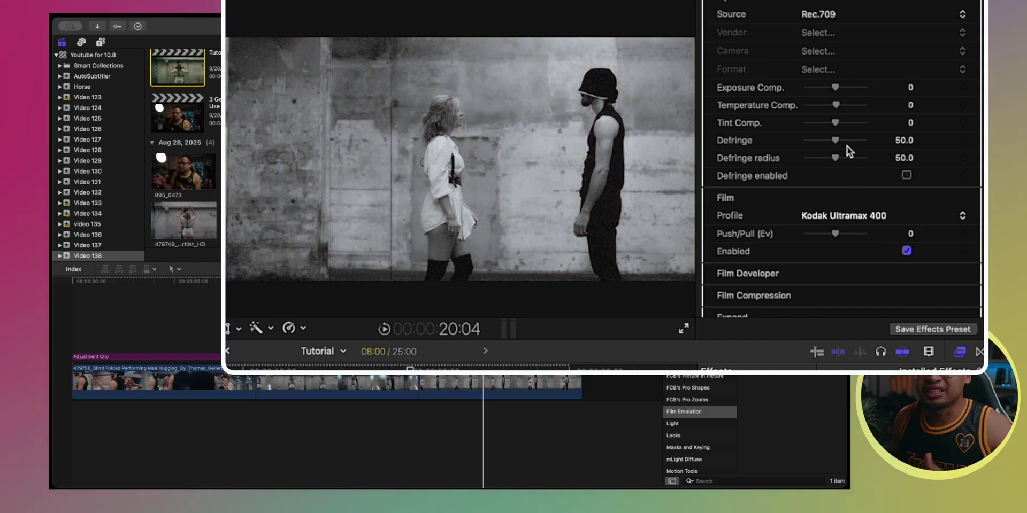
key("Down")
scroll(862, 143, "up", 5)
left_click(712, 86)
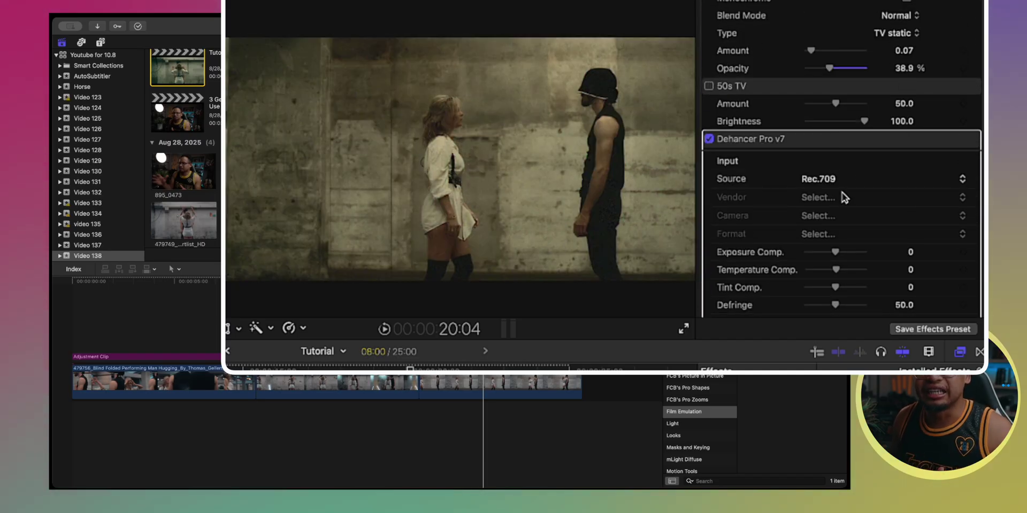
scroll(844, 198, "down", 4)
scroll(843, 215, "down", 1)
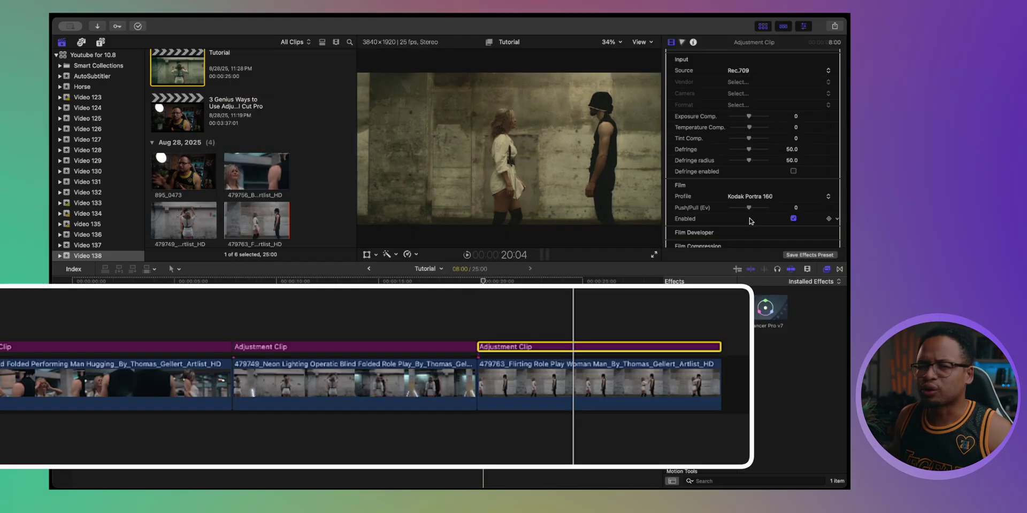
Select the last adjustment clip and turn off its Aged Film effect
left_click(512, 328)
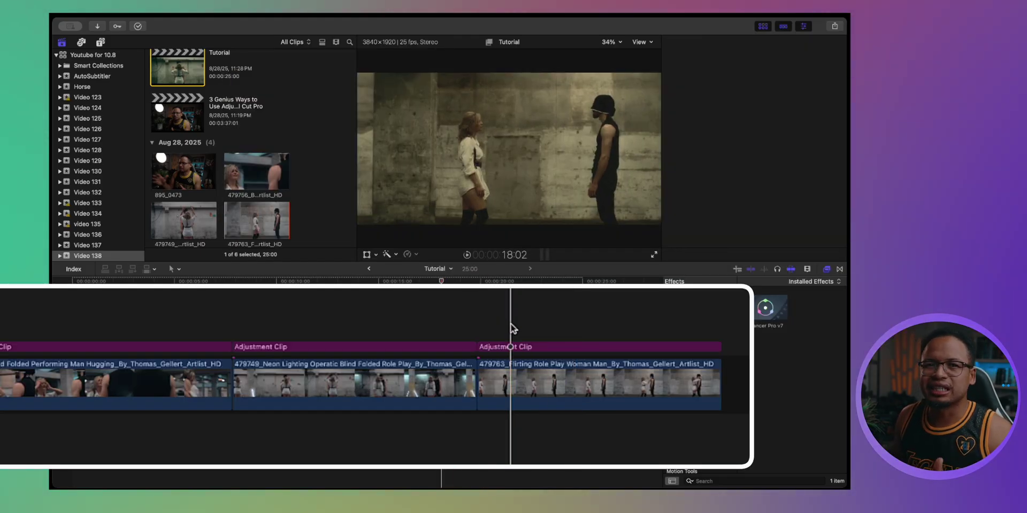
left_click(531, 347)
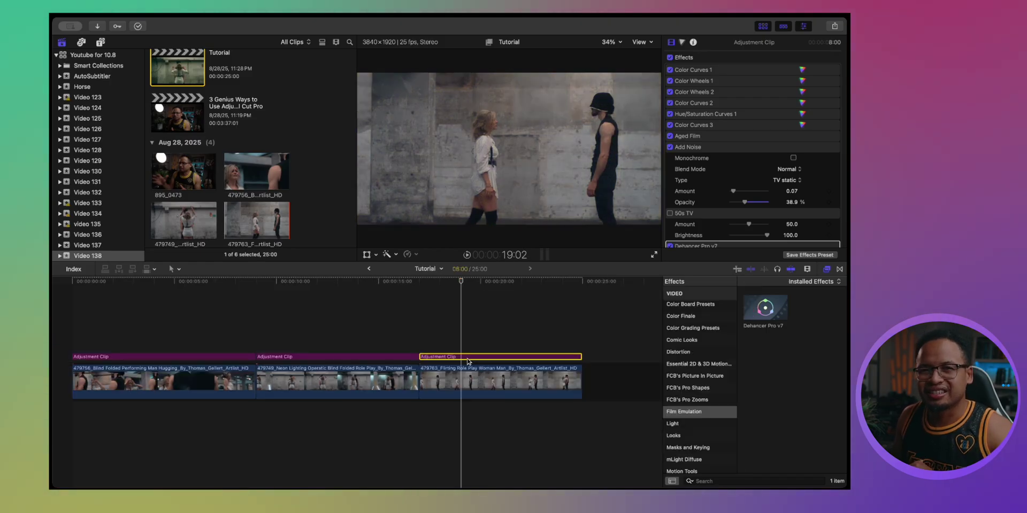
left_click(670, 136)
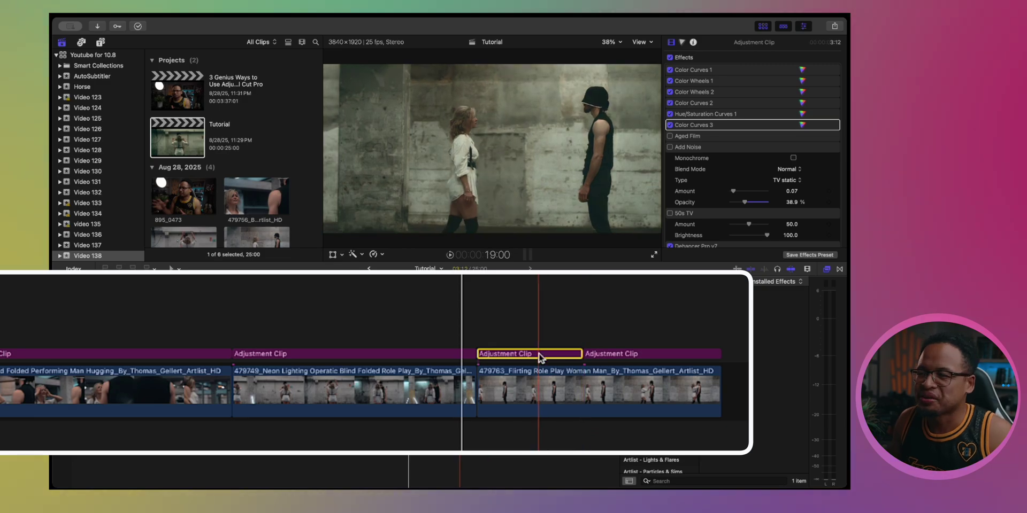
Add a cross dissolve between the two last adjustment clips and play it back
key("super+t")
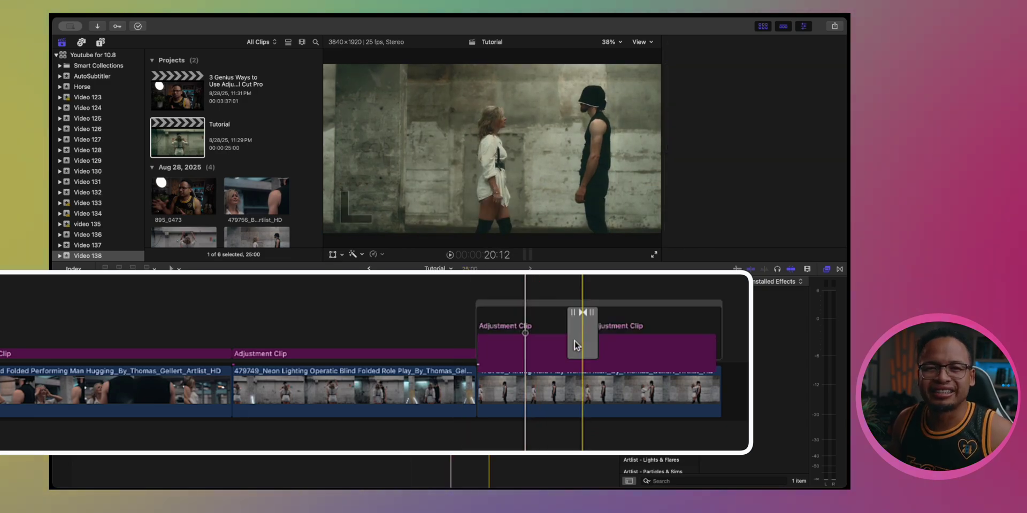
key("space")
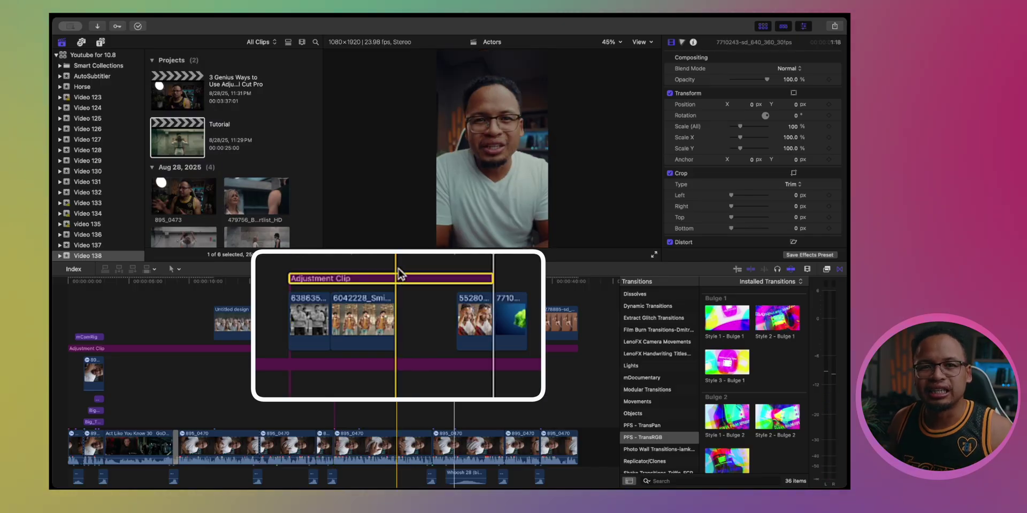
Trim the Actors adjustment clip's end, split it in two, add a transition across the cut, and play it
left_click(400, 274)
key("alt+bracketright")
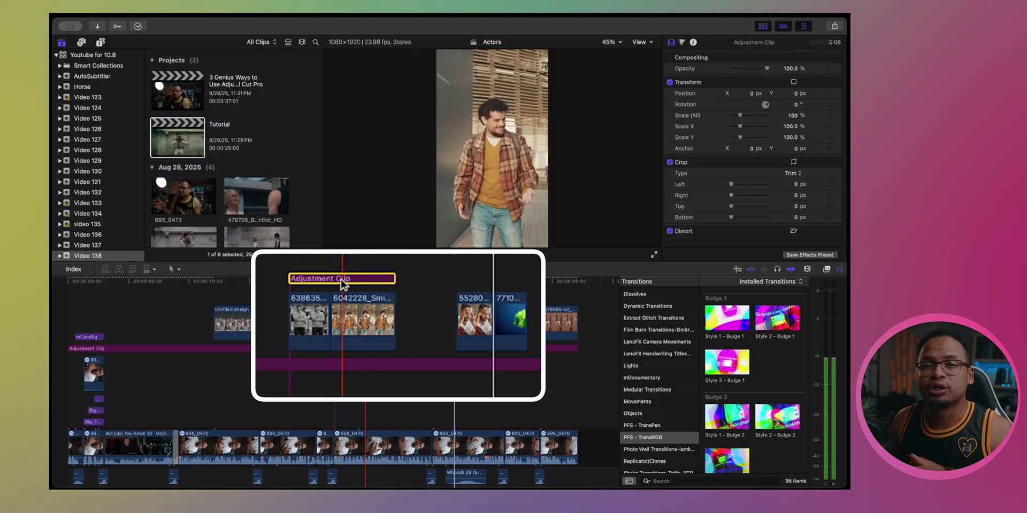
key("super+b")
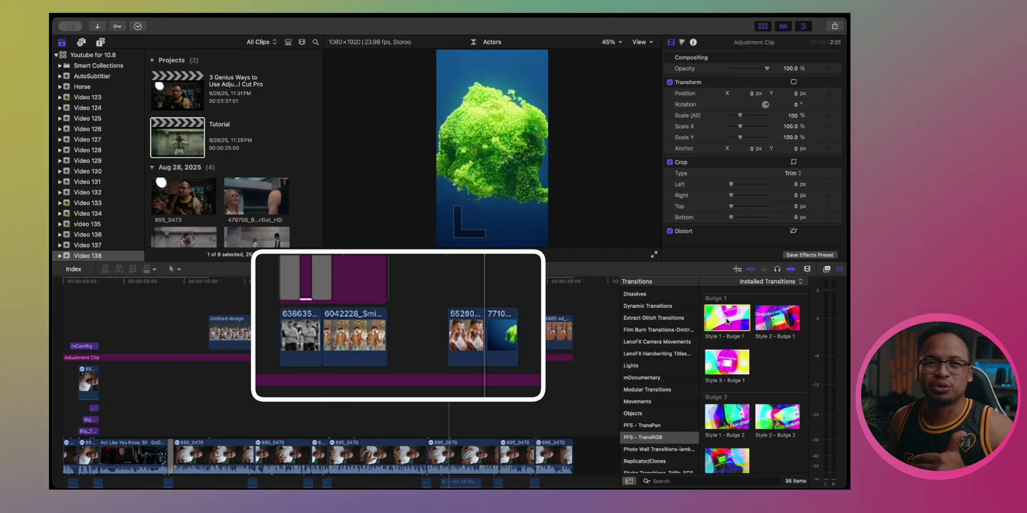
key("super+t")
key("space")
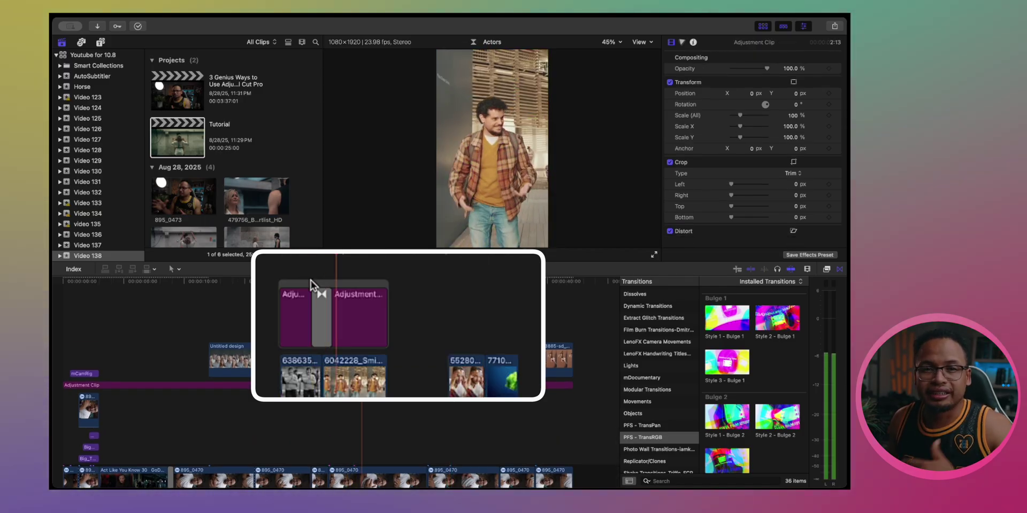